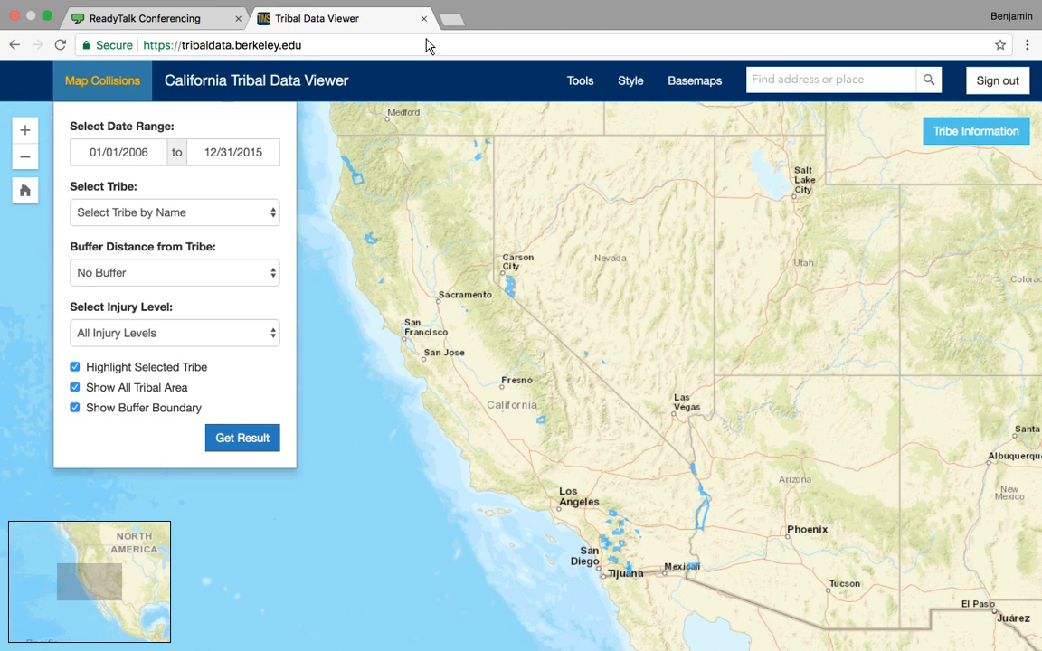
Examine the tribal areas on the California map at closer and wider zoom levels, ending at the default extent
click(26, 132)
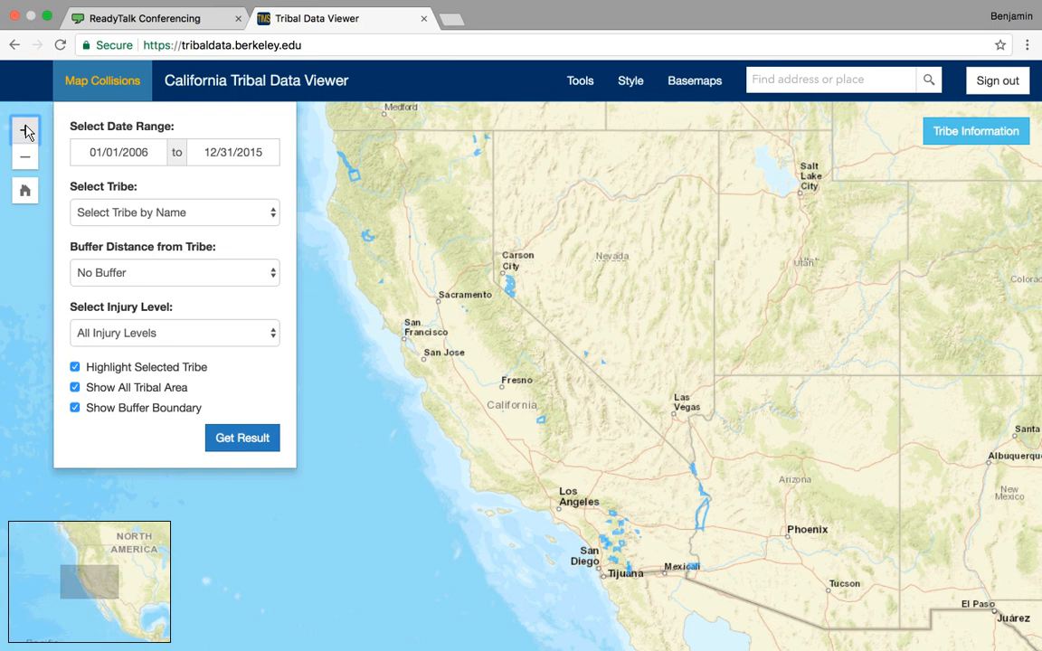
click(27, 132)
click(26, 132)
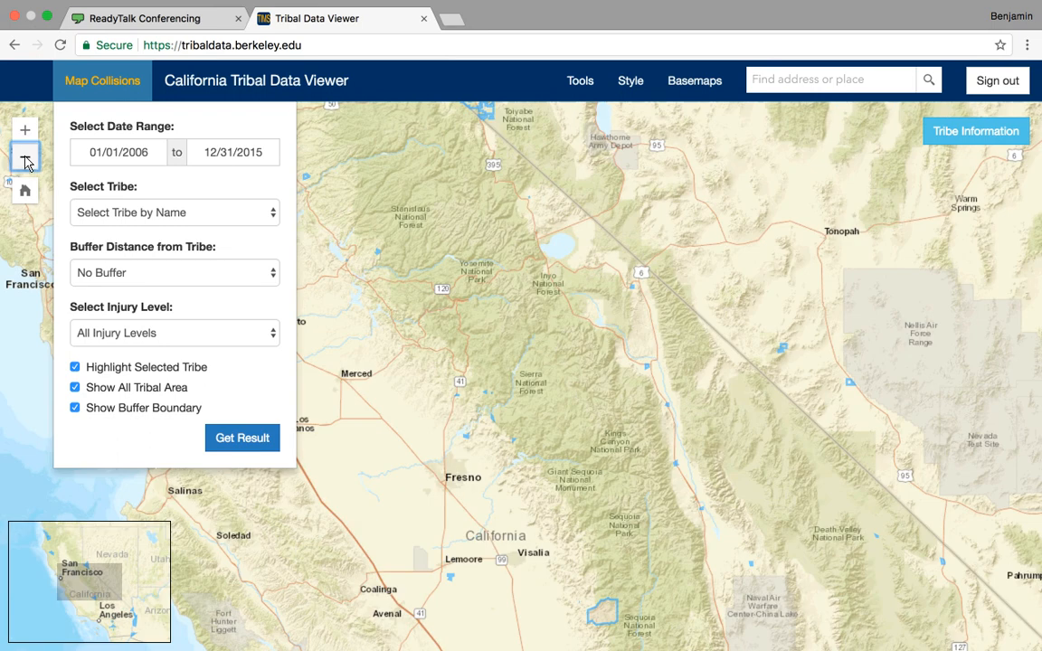
click(26, 161)
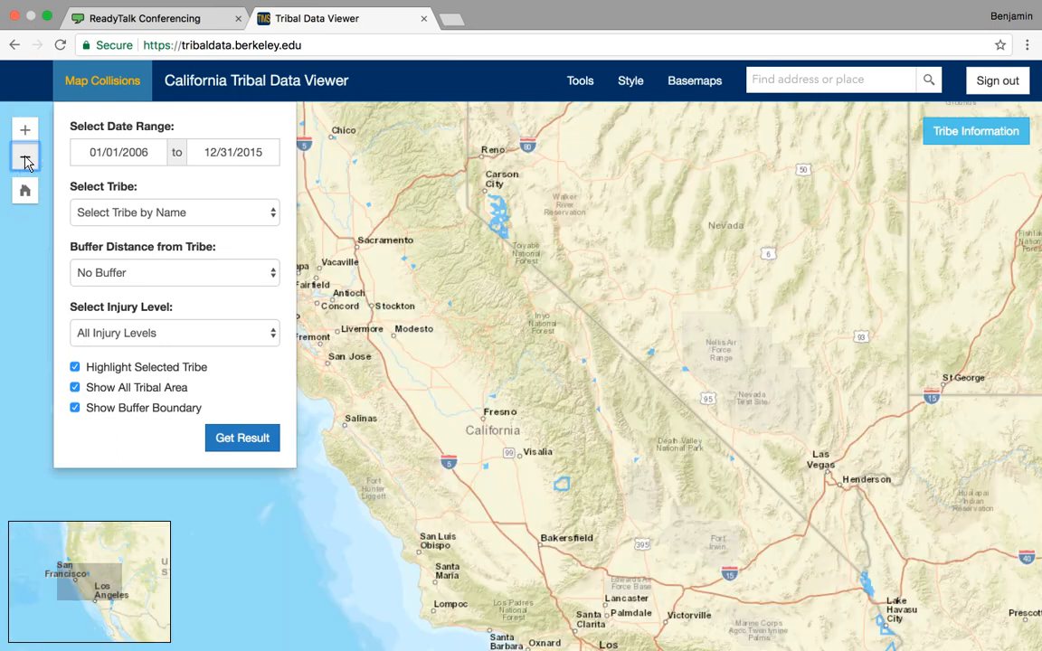
click(26, 161)
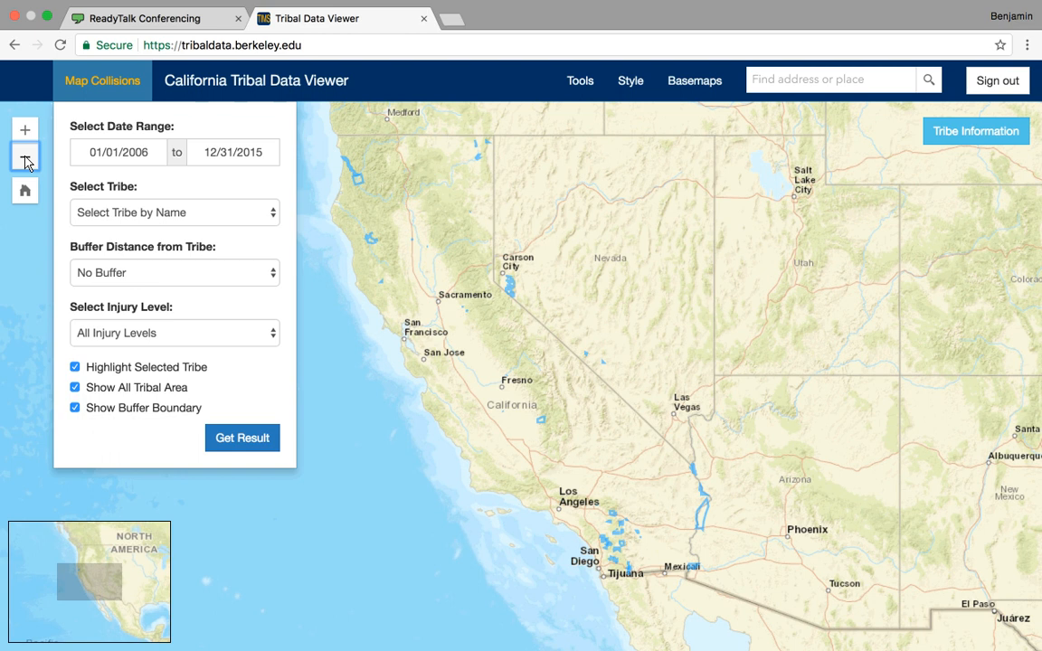
click(26, 132)
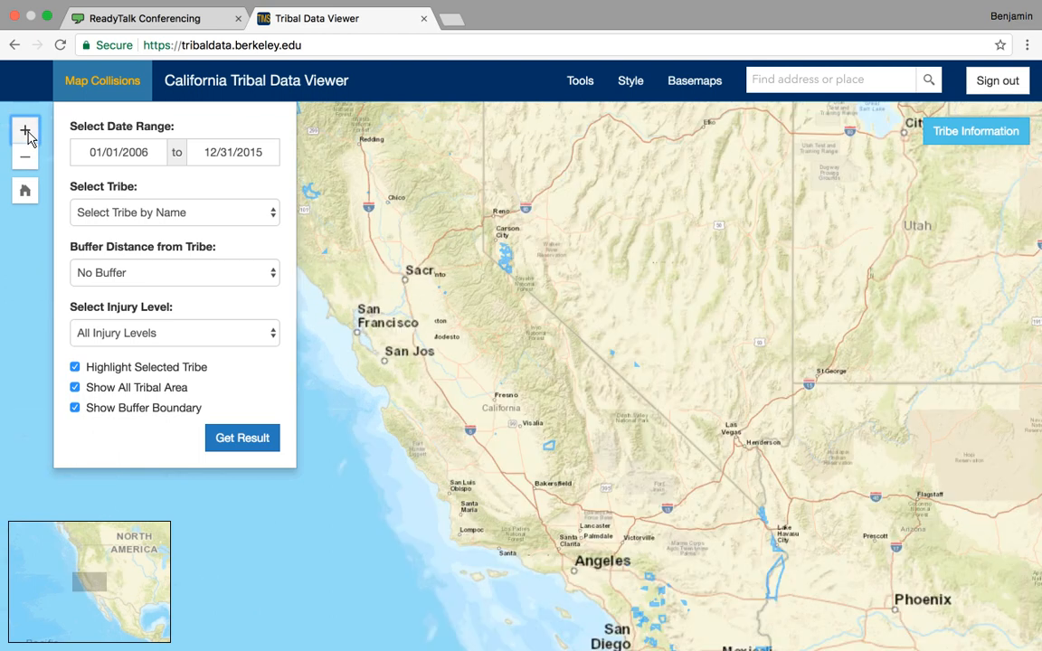
click(26, 131)
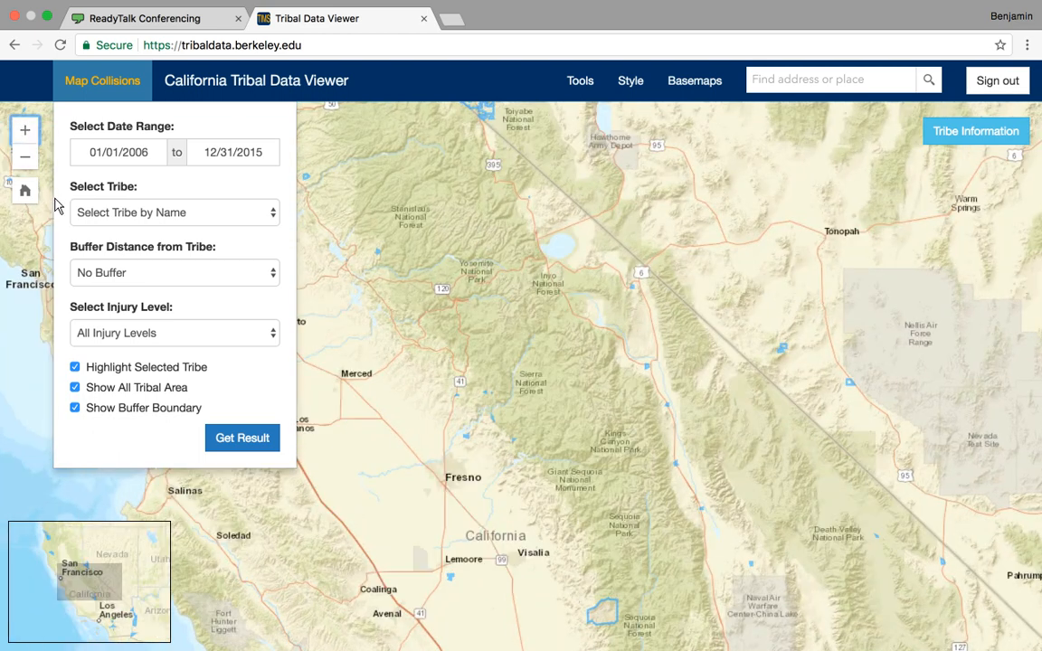
click(32, 196)
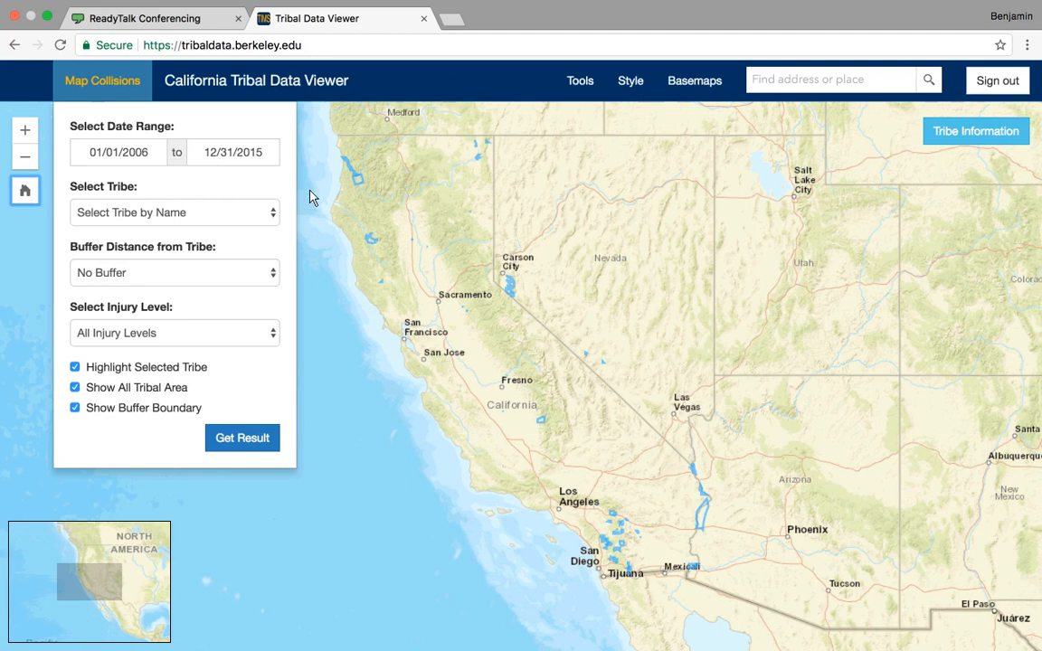
Try the Topography, Terrain and Hybrid basemaps in turn, and return to Streets
click(703, 92)
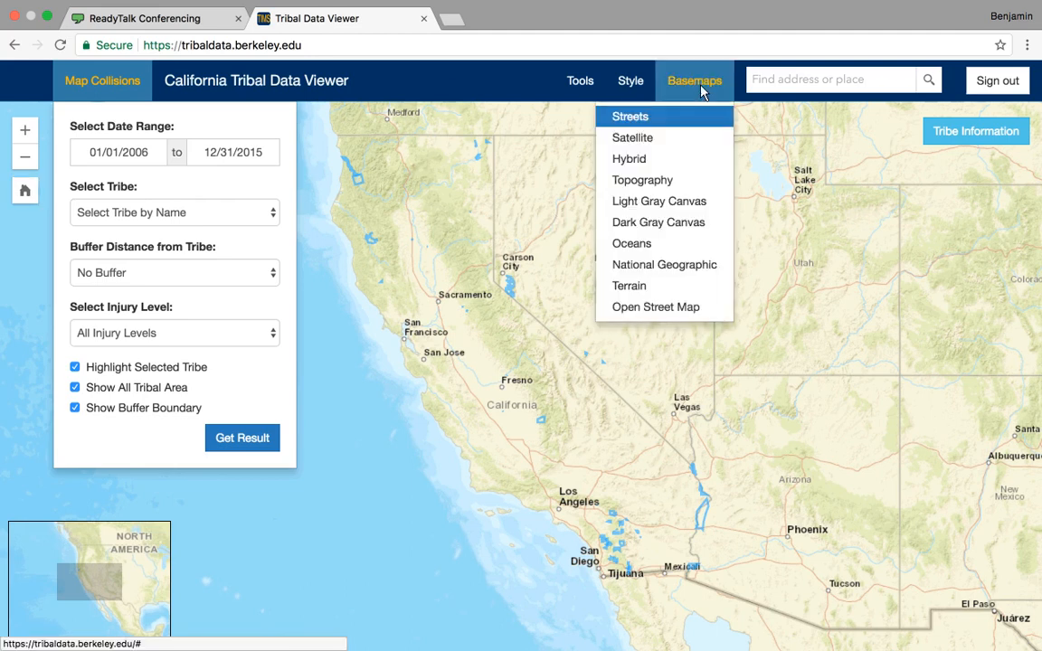
click(676, 180)
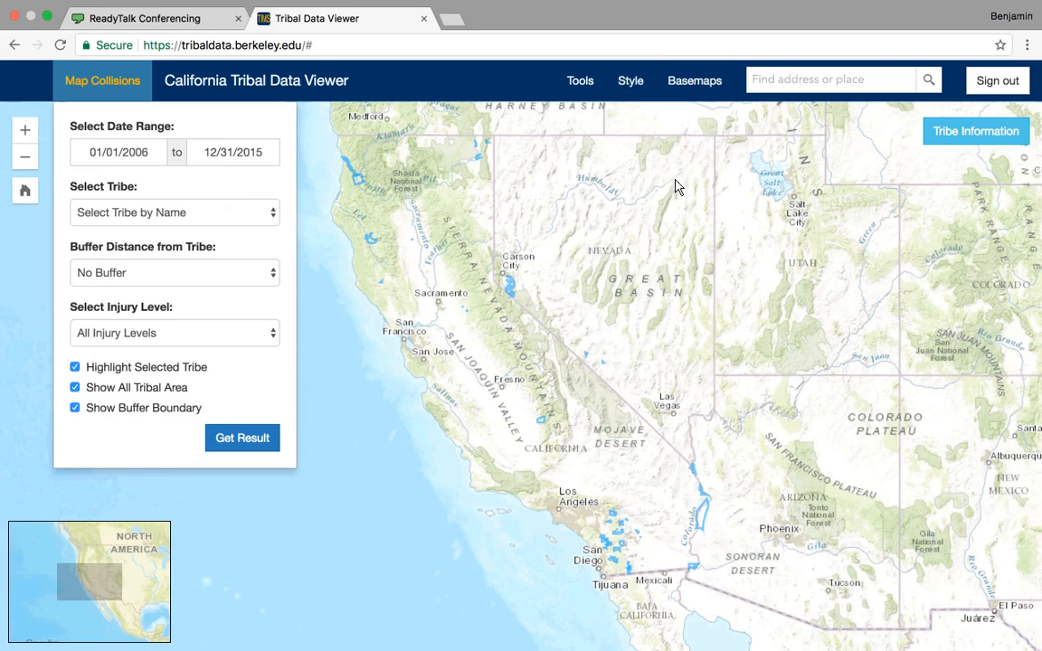
click(719, 83)
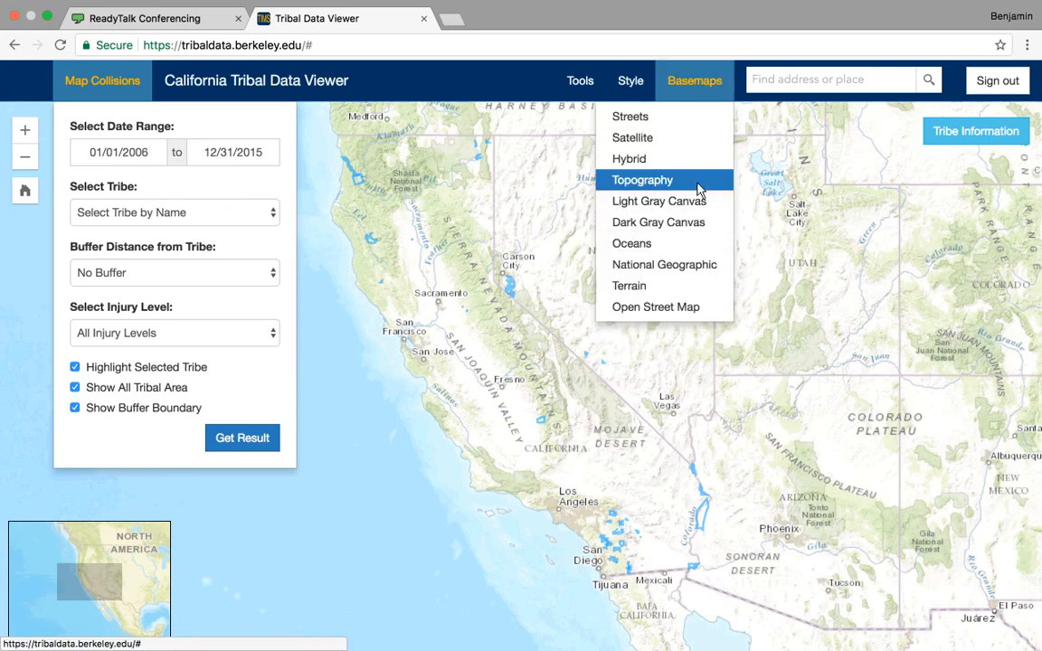
click(670, 288)
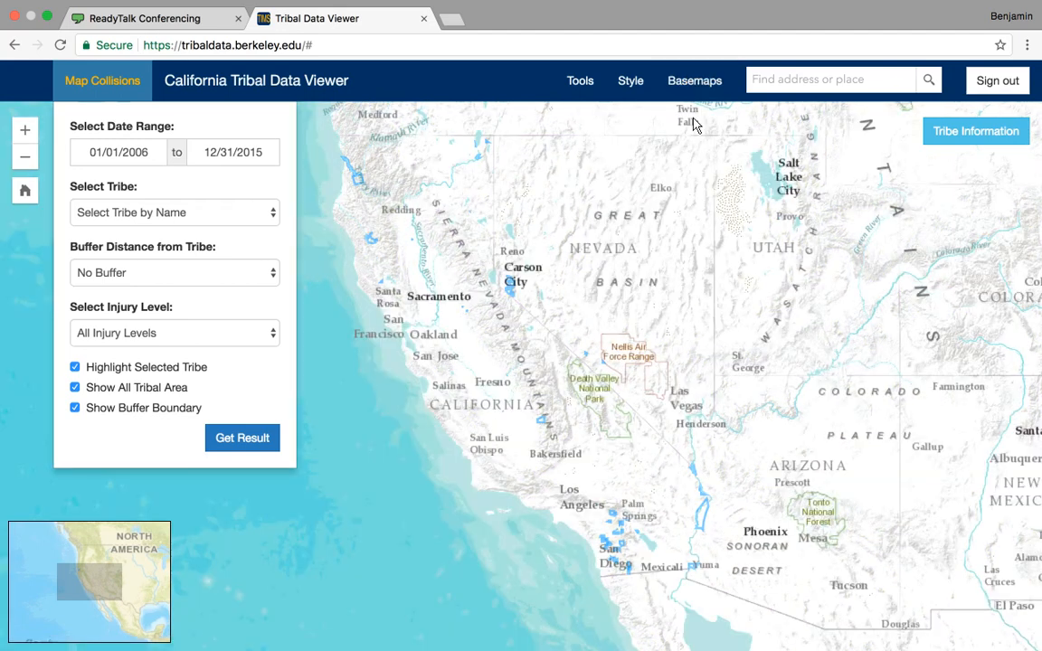
click(698, 87)
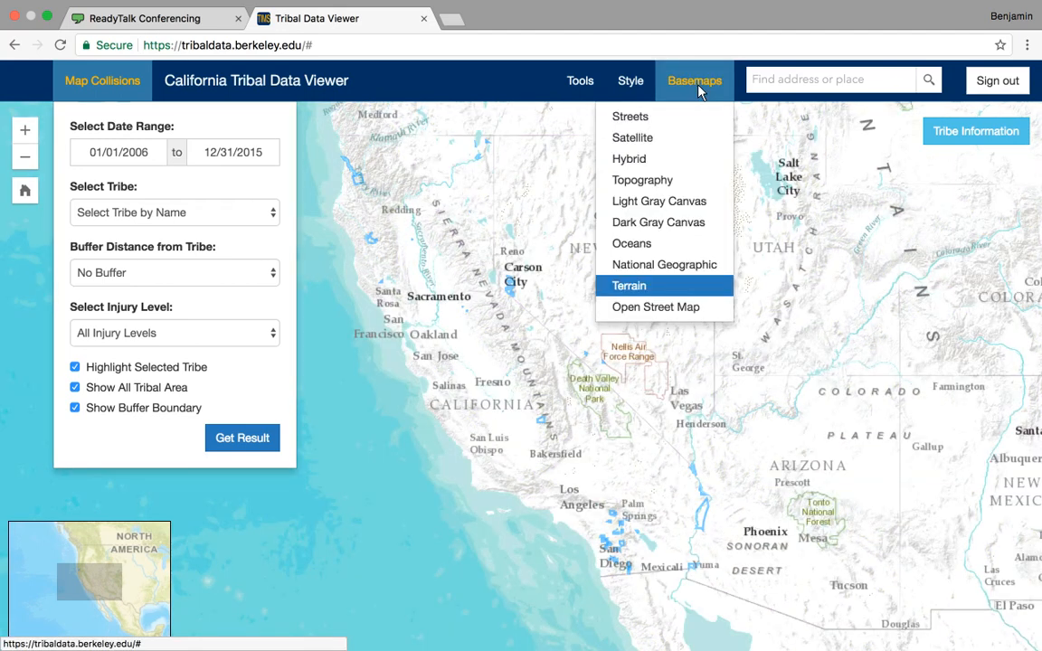
click(668, 161)
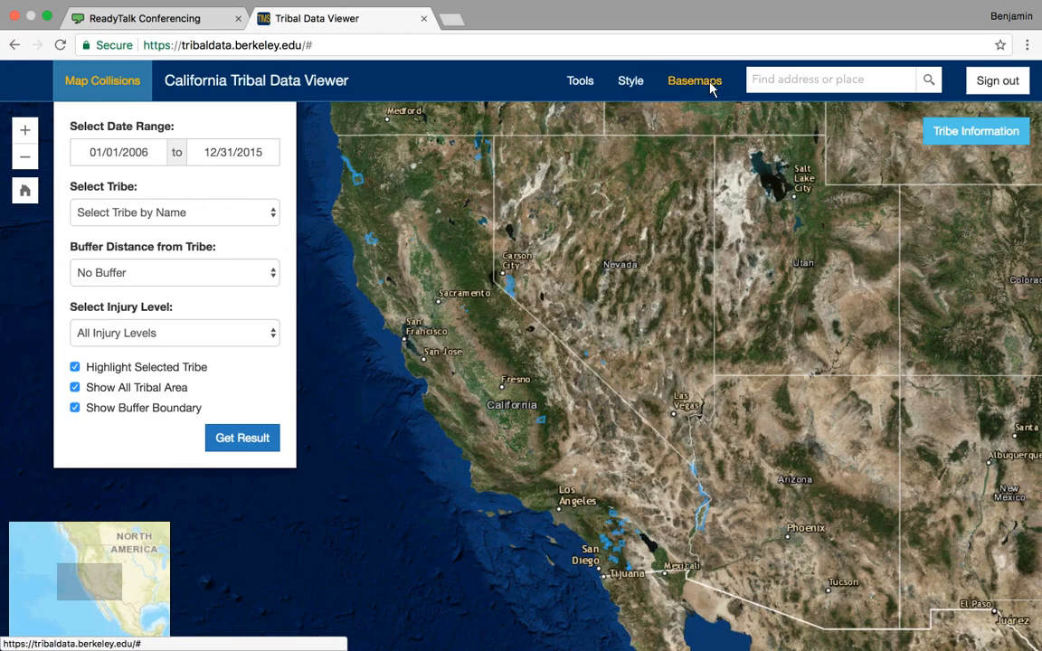
click(712, 88)
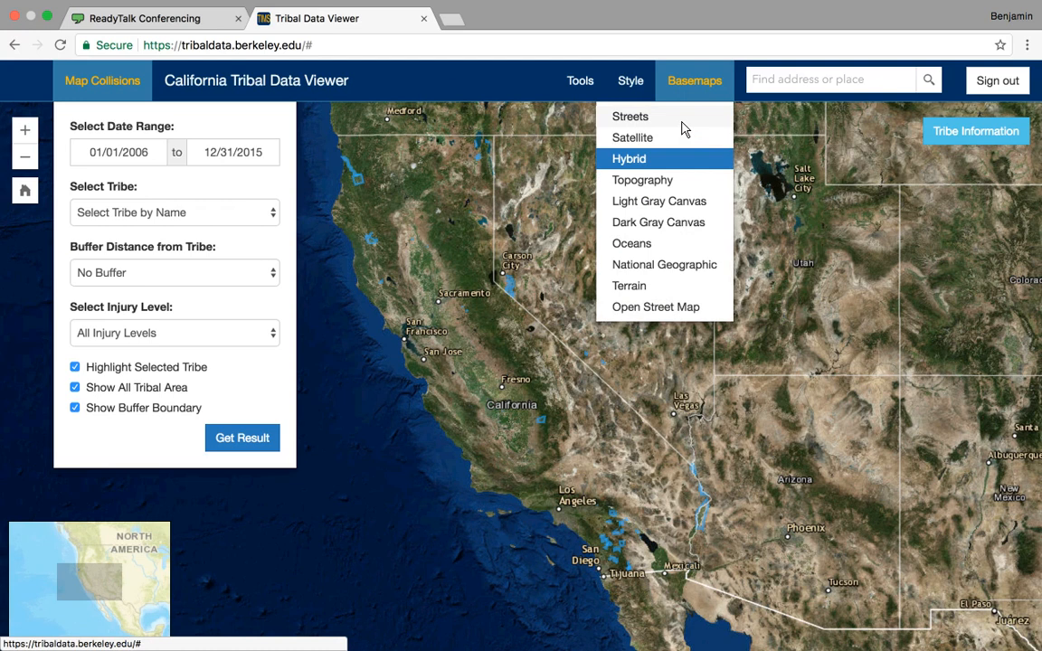
click(637, 118)
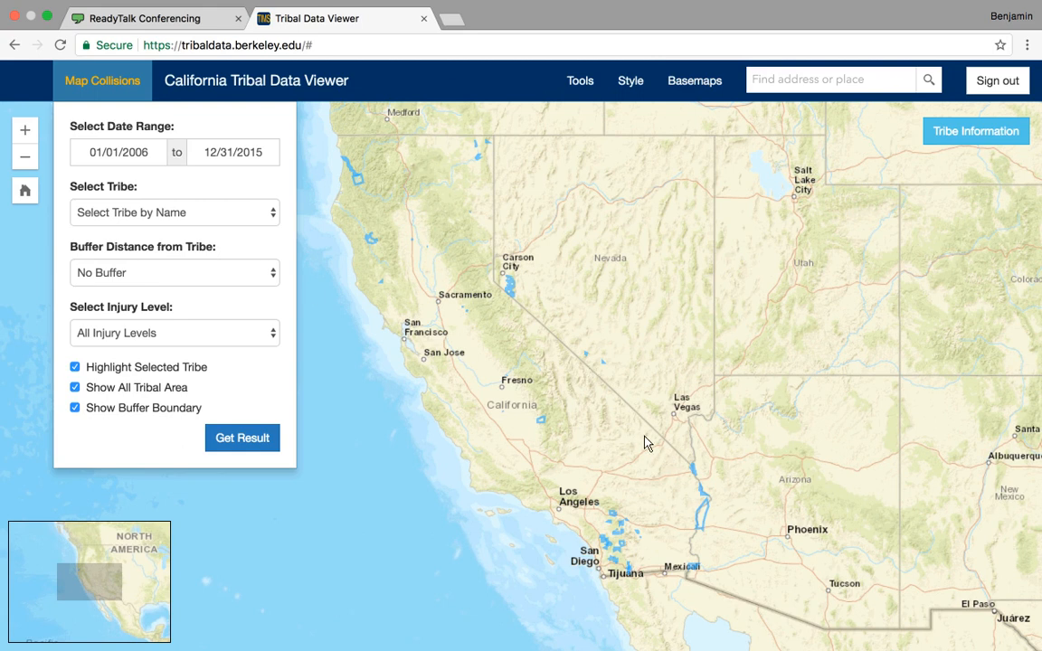
Set the collision query's date range from 01/25/2006 to 12/15/2015
click(117, 86)
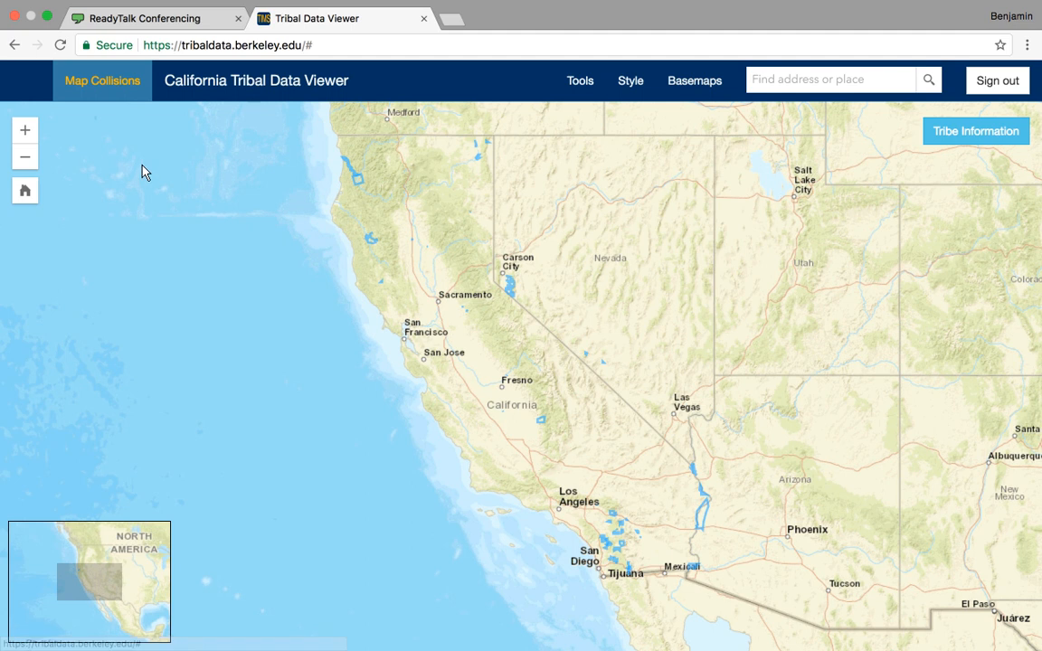
click(122, 84)
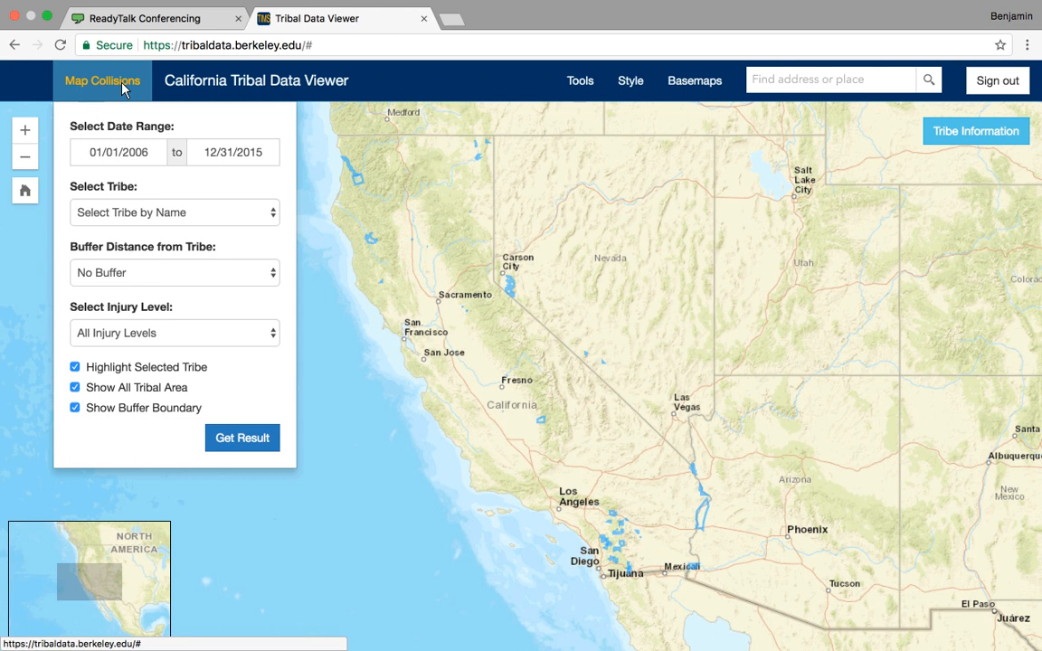
click(158, 154)
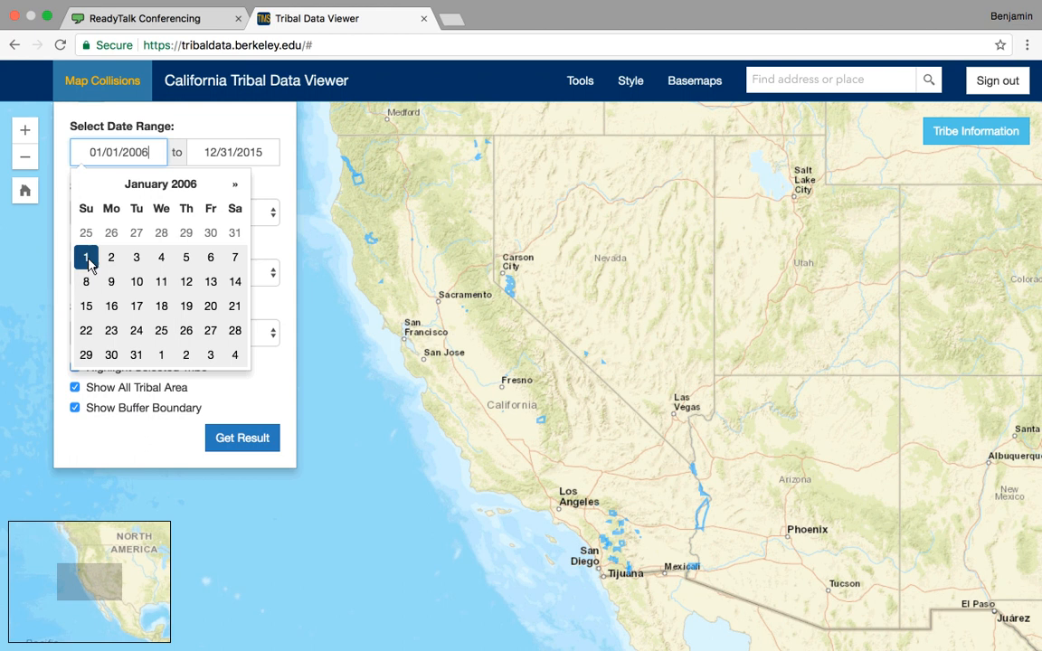
click(166, 334)
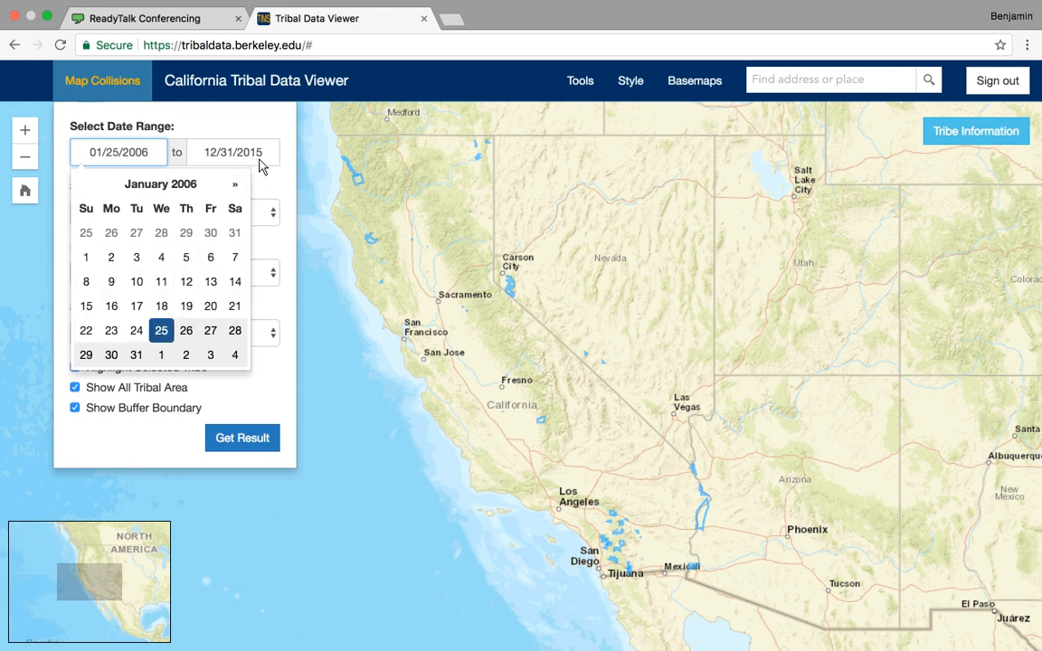
click(231, 152)
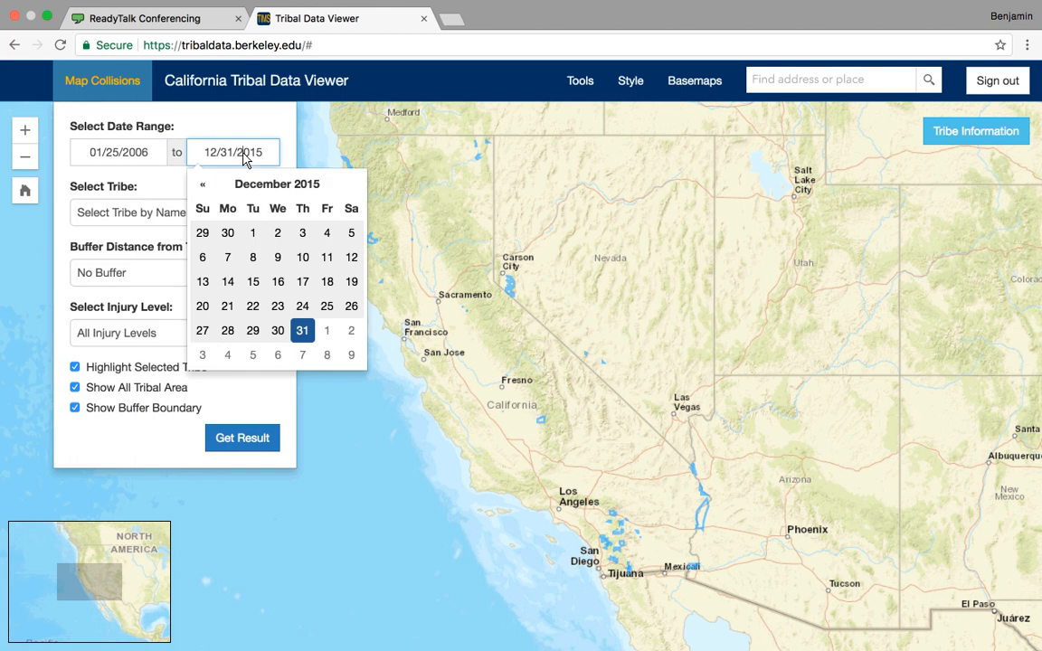
click(255, 282)
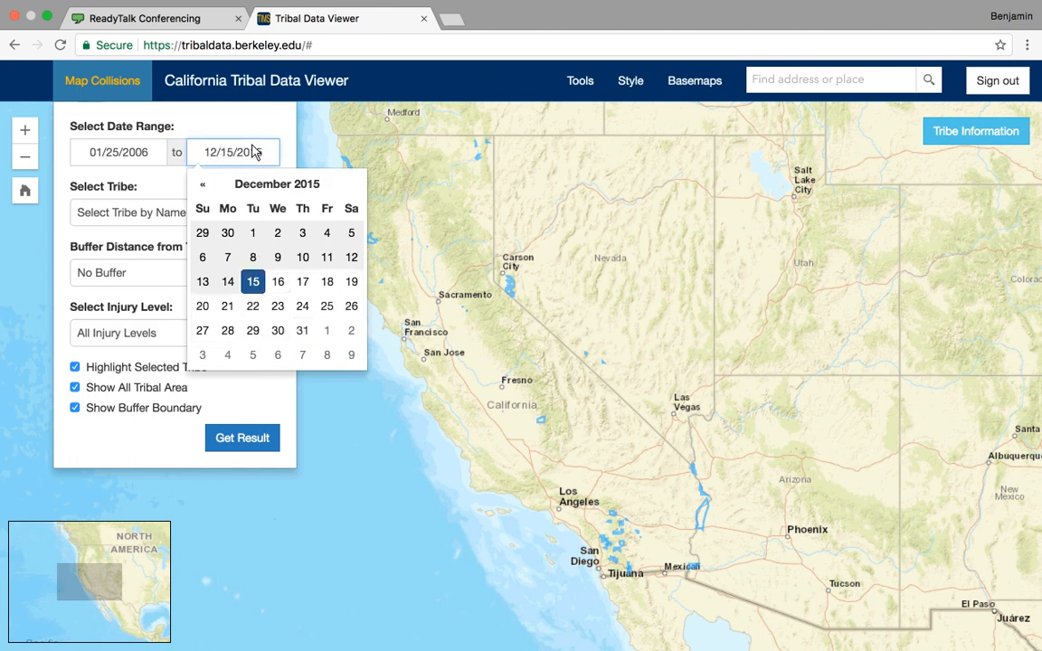
key(Left)
key(Left)
click(286, 151)
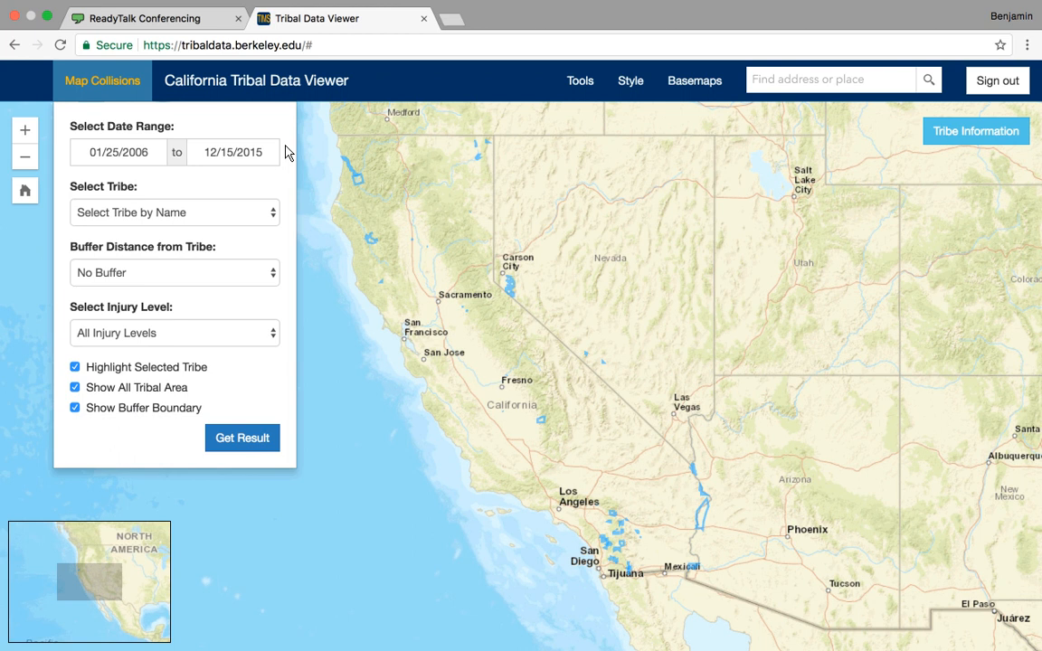
Select Pechanga as the tribe for the collision query
click(270, 212)
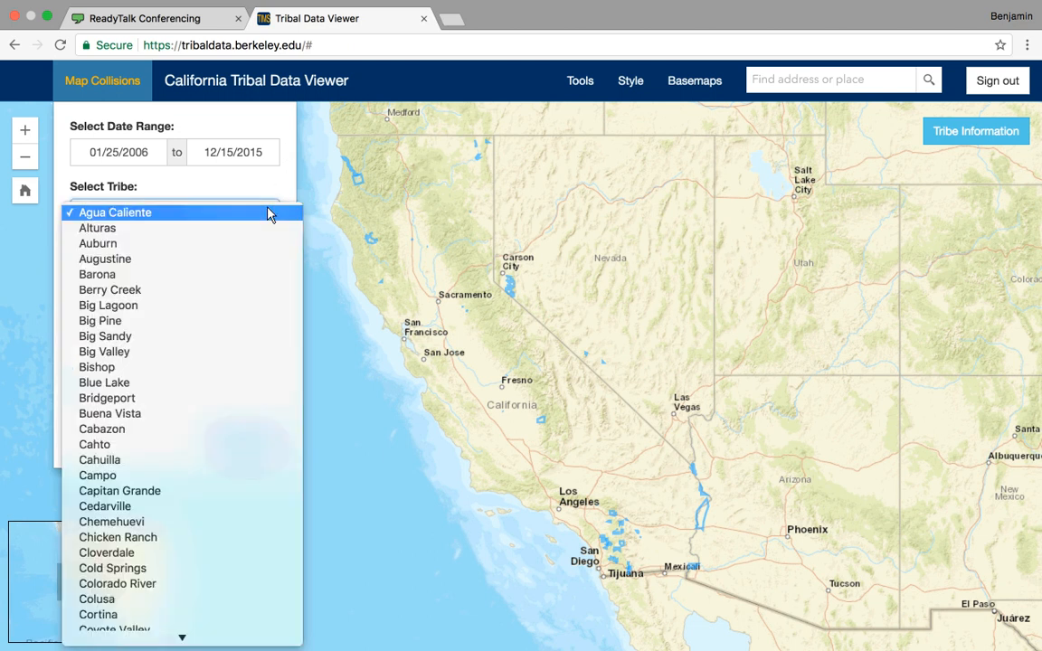
scroll(212, 532, down, 10)
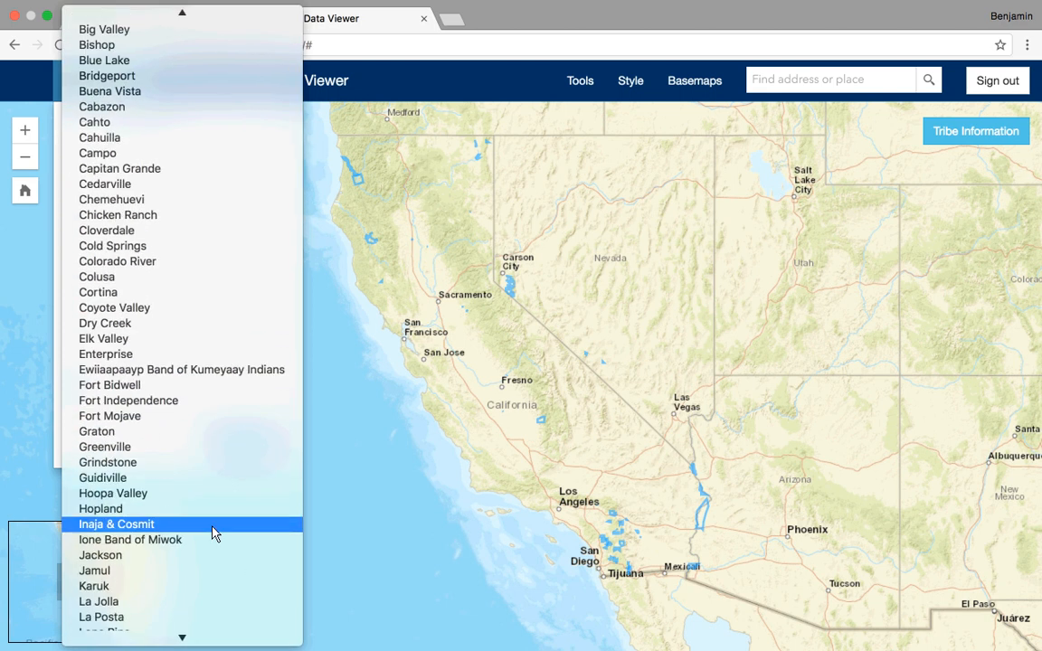
scroll(213, 533, down, 5)
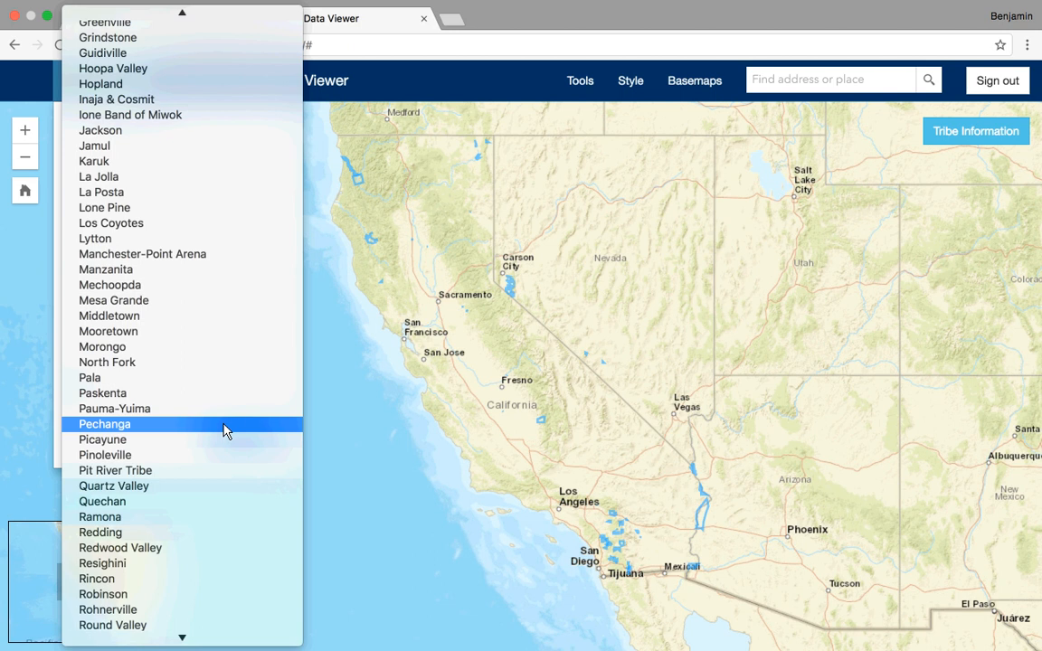
click(224, 424)
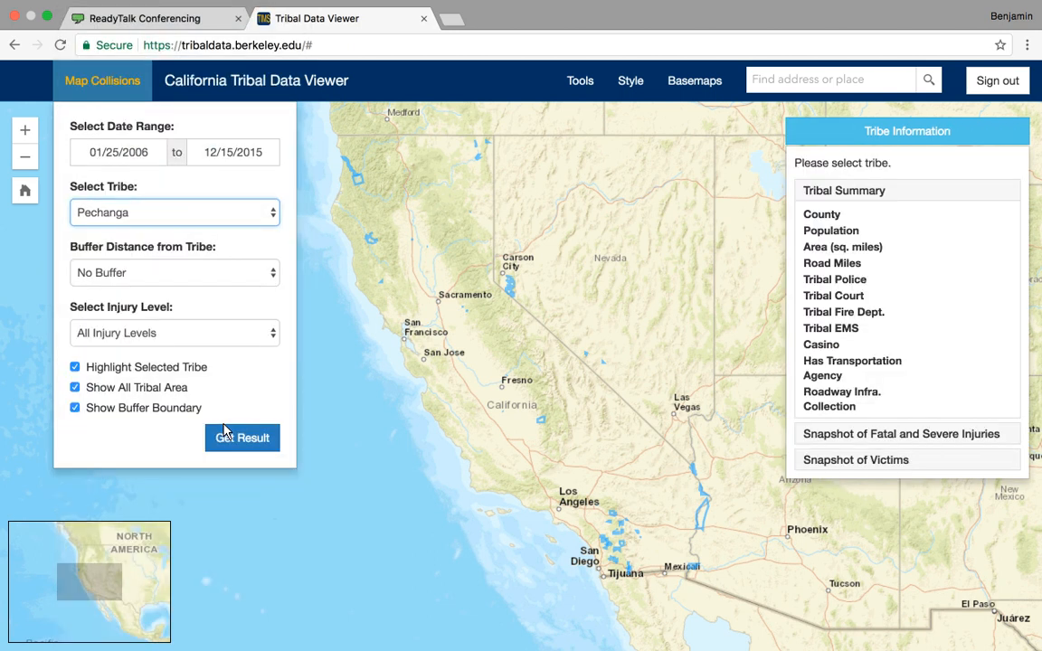
click(226, 434)
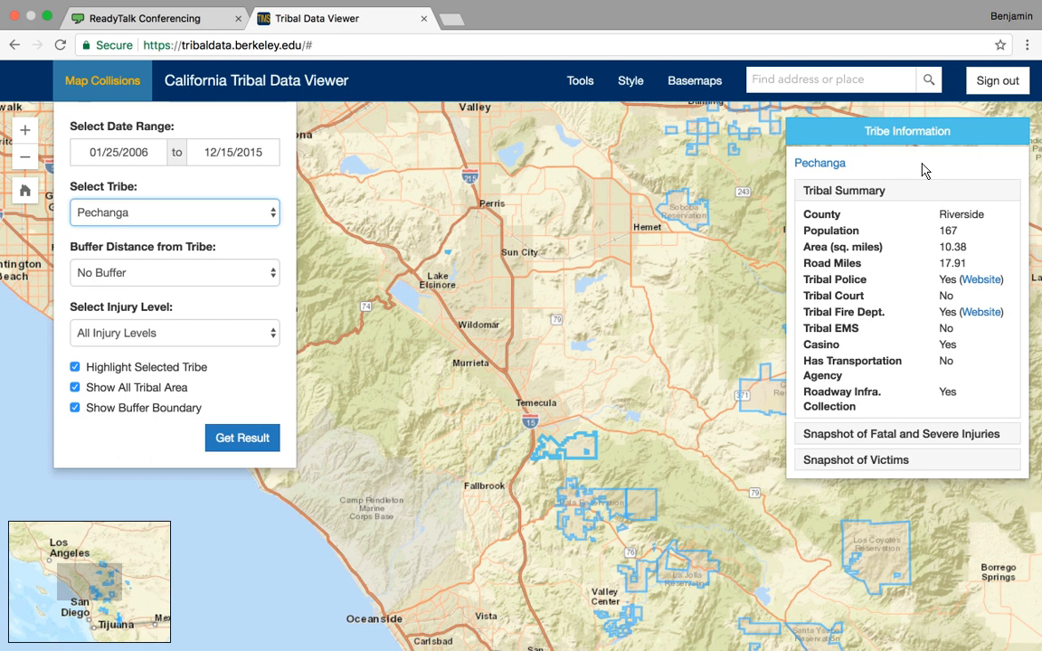
Map the tribe's collisions using a 2 Mile Buffer and the Fatal and Severe Injuries level
click(264, 274)
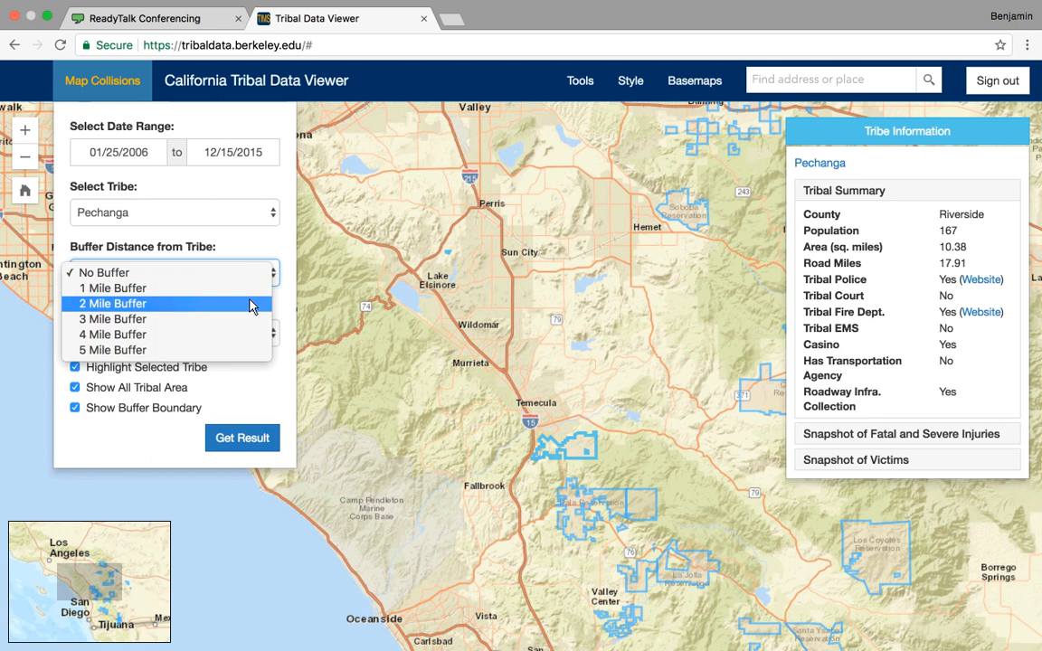
click(252, 304)
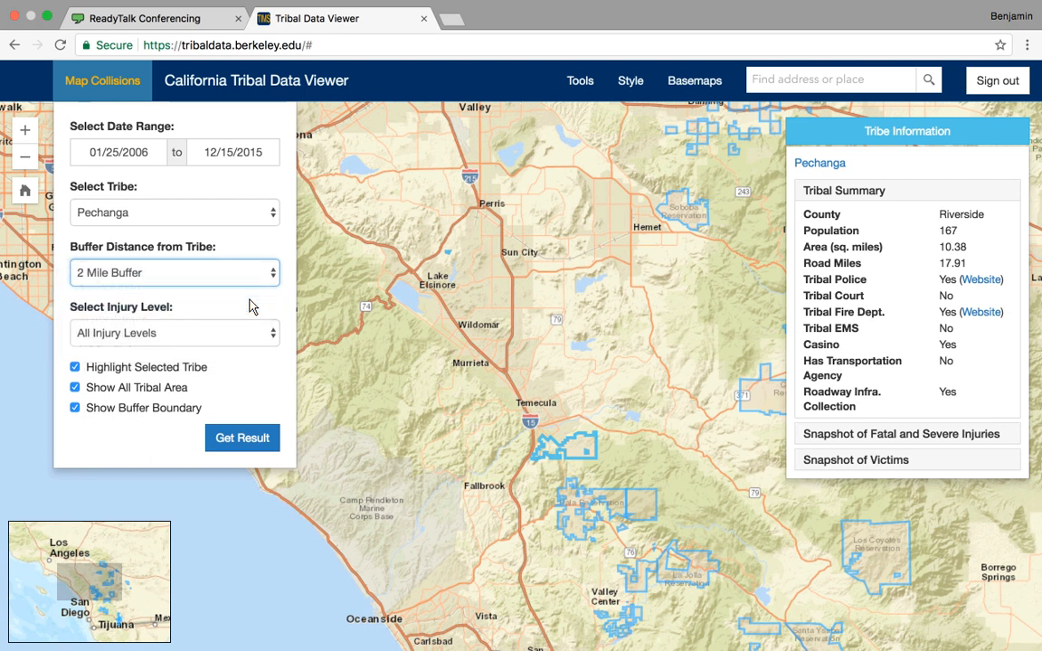
click(254, 344)
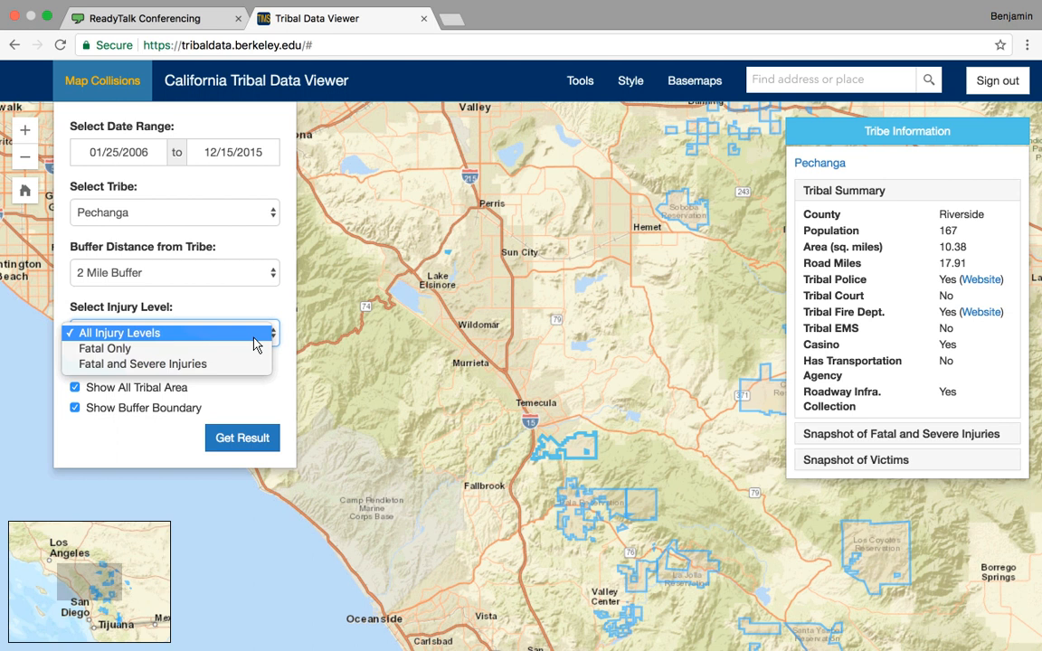
click(250, 371)
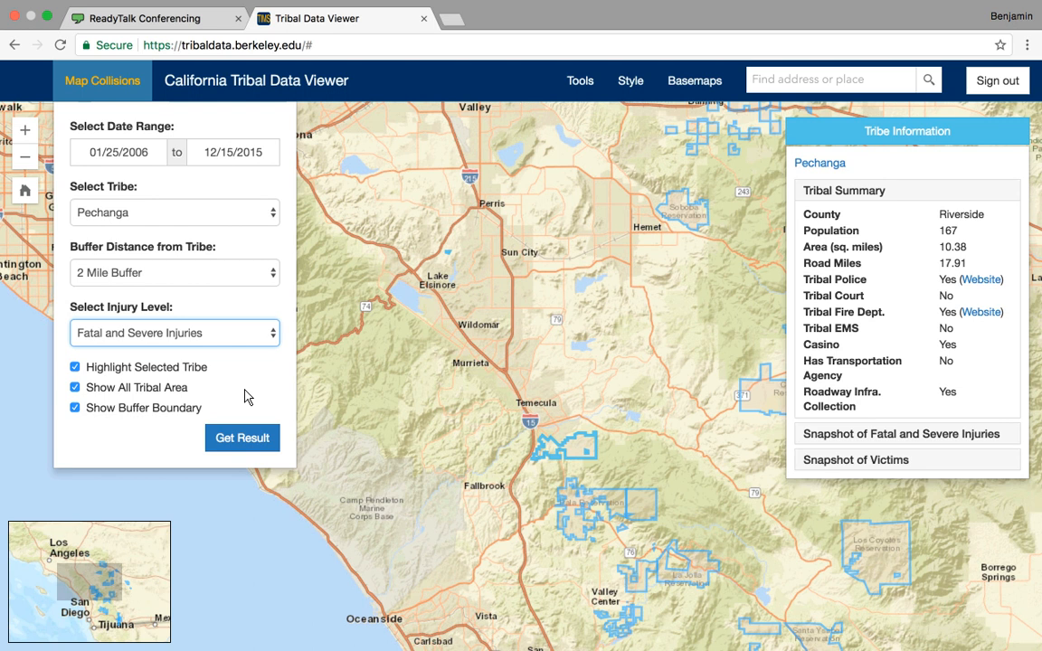
click(256, 444)
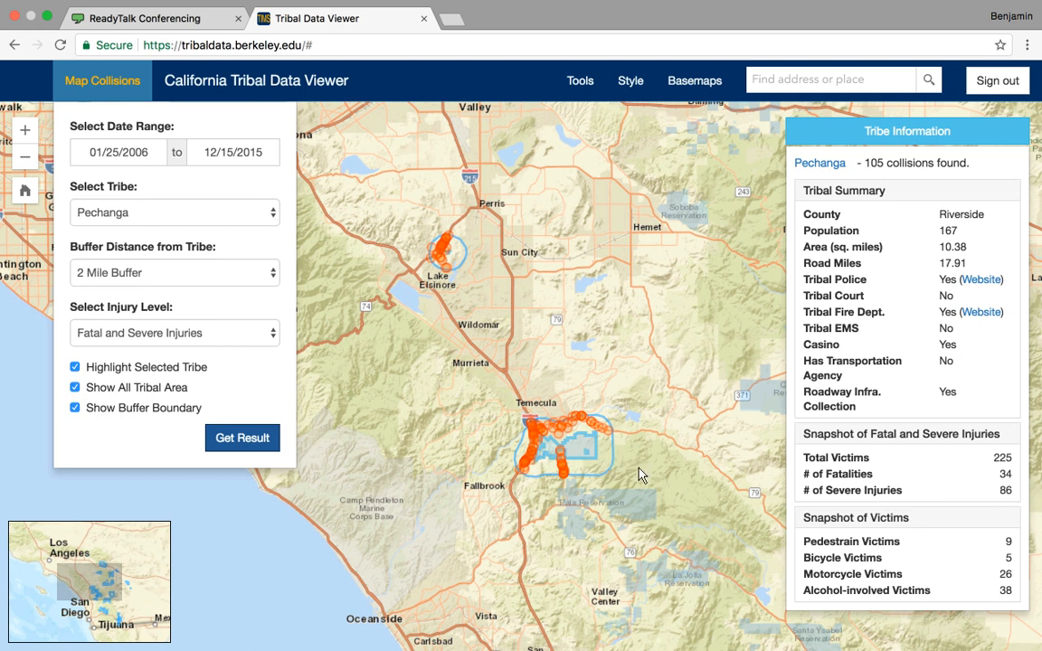
Try collision symbol size 11 and transparency 0.2, and settle on symbol size 5 and transparency 0.7
click(25, 131)
scroll(538, 398, up, 1)
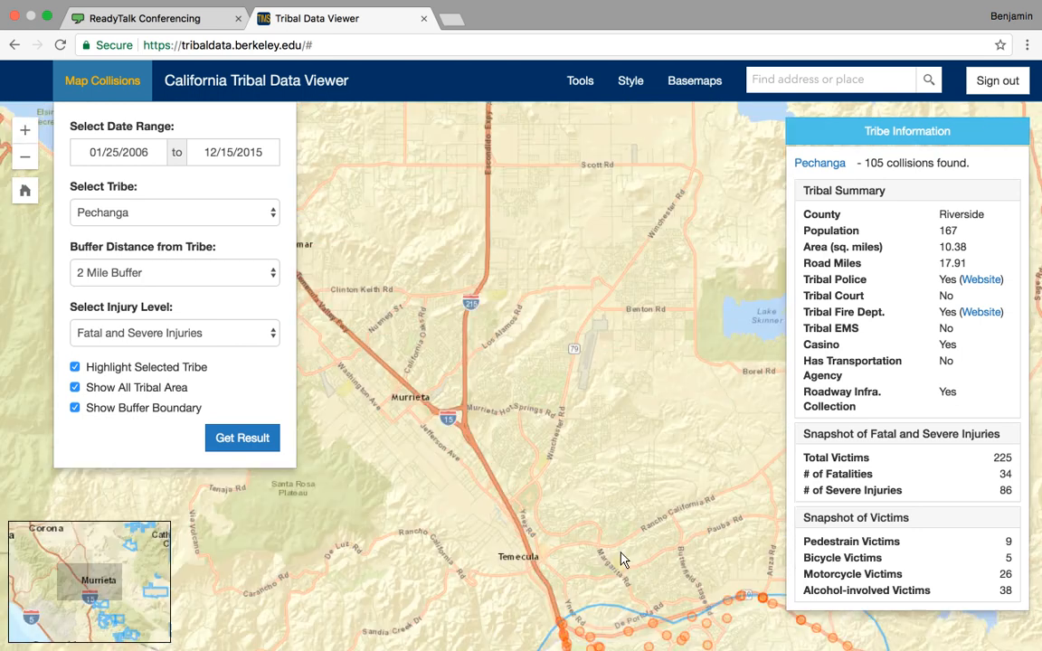
drag(620, 552, 469, 275)
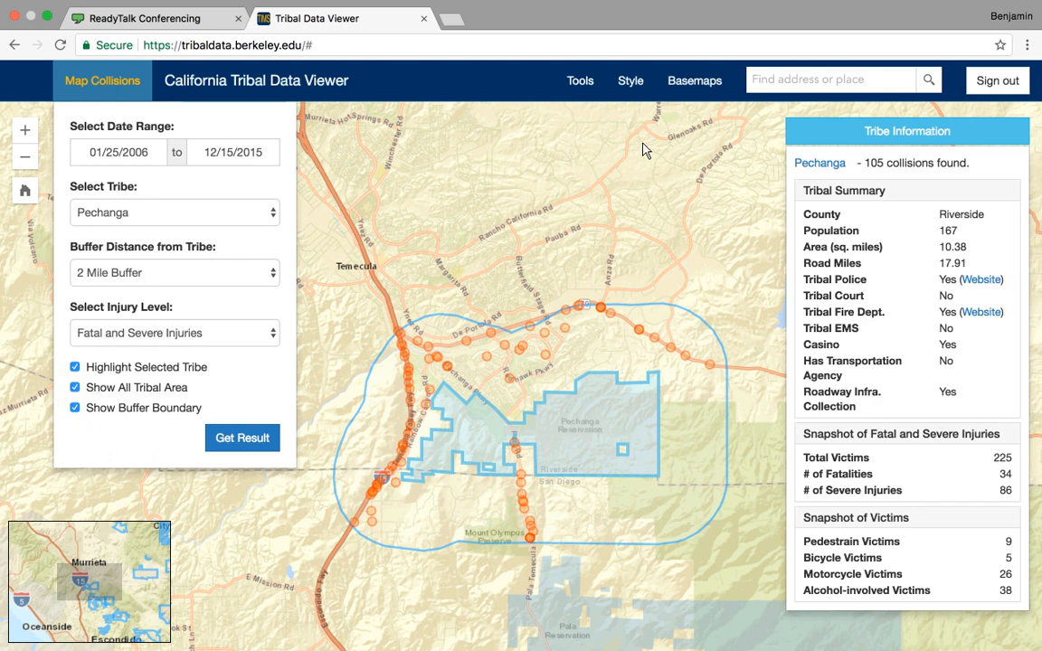
click(633, 83)
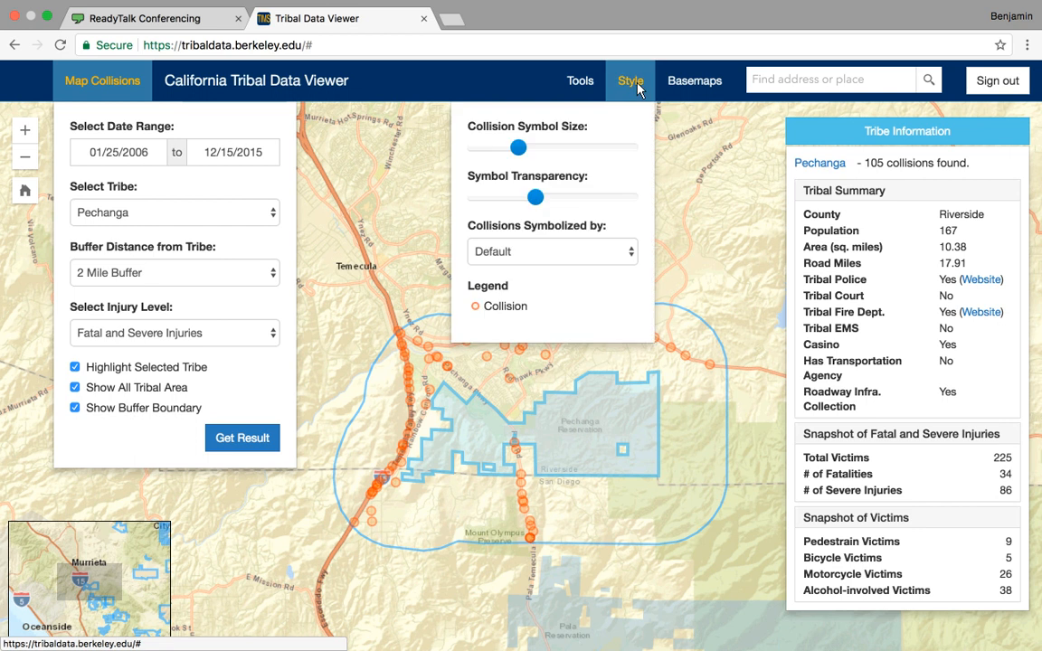
click(576, 148)
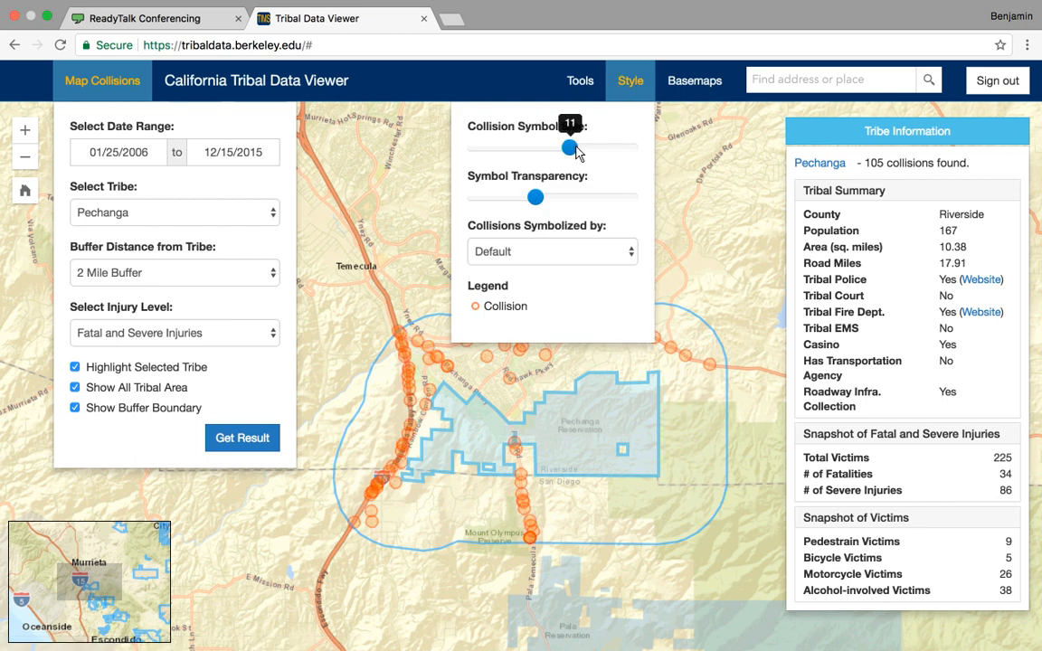
click(477, 149)
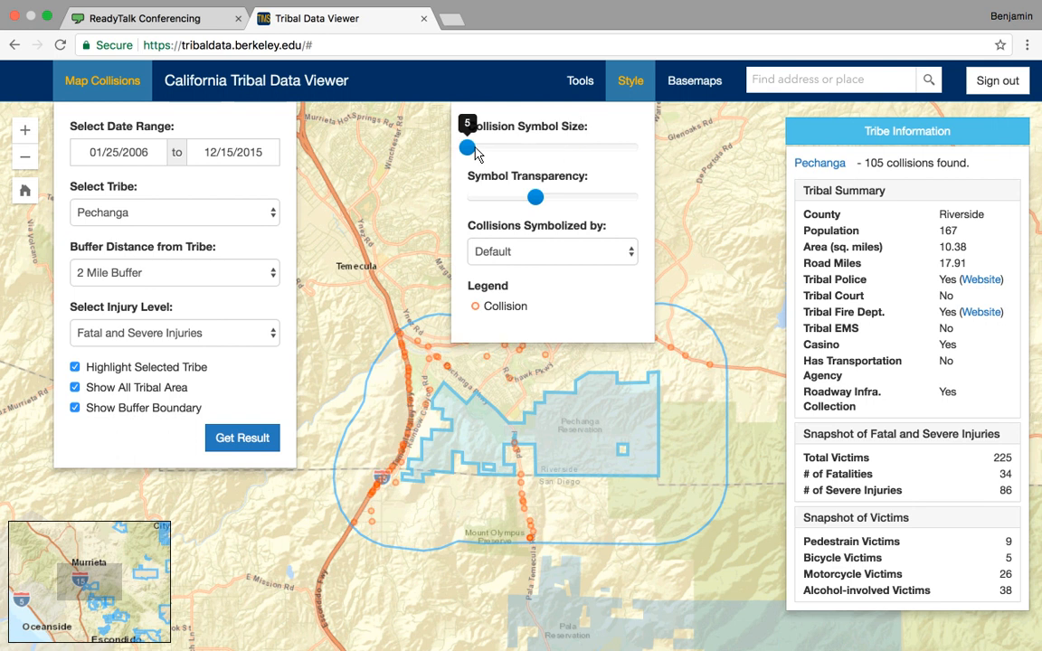
click(507, 205)
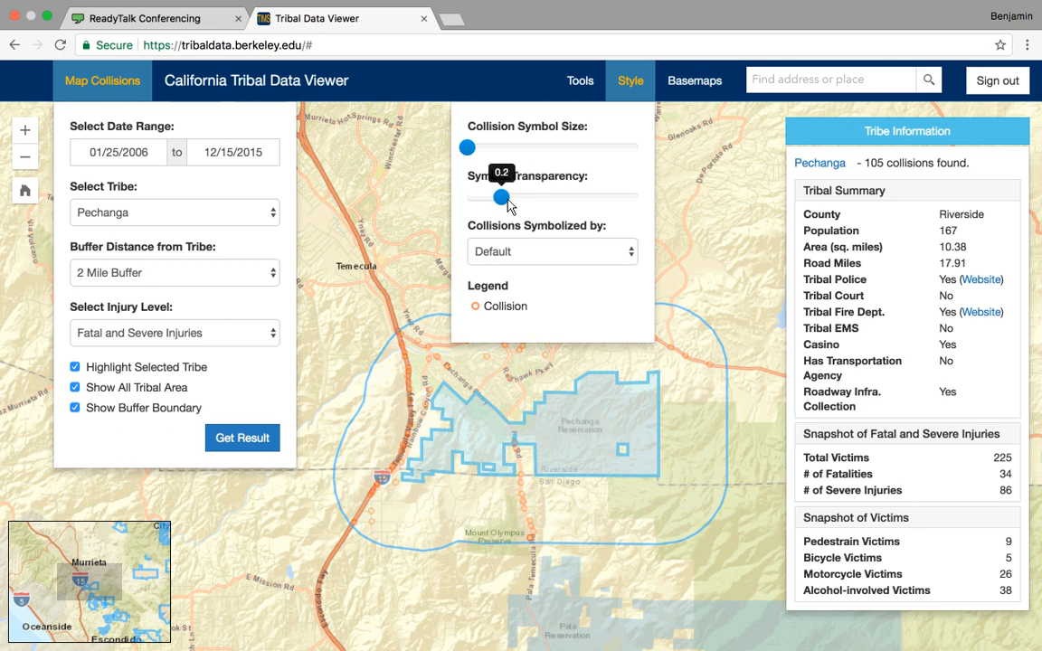
click(587, 201)
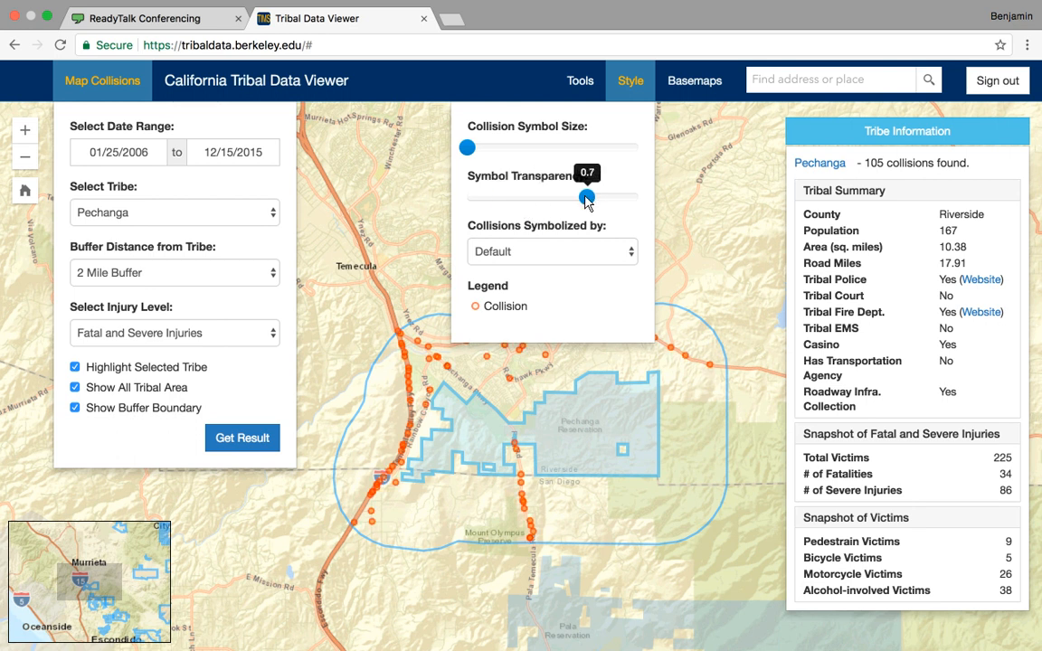
Symbolize the mapped collisions by Collision Severity and close the style settings
click(590, 258)
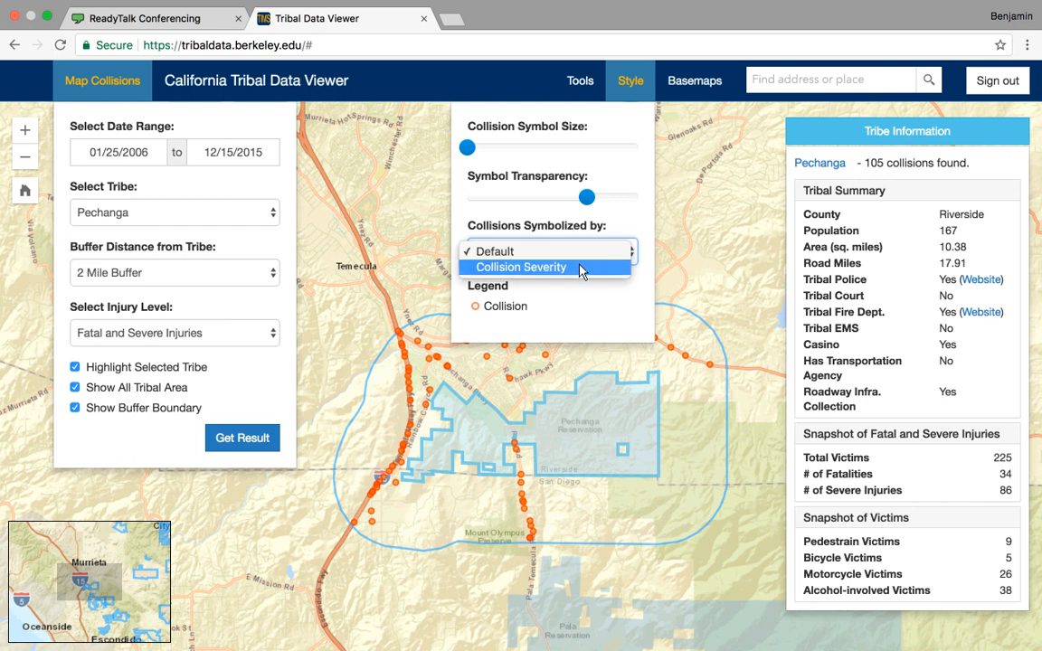
click(581, 267)
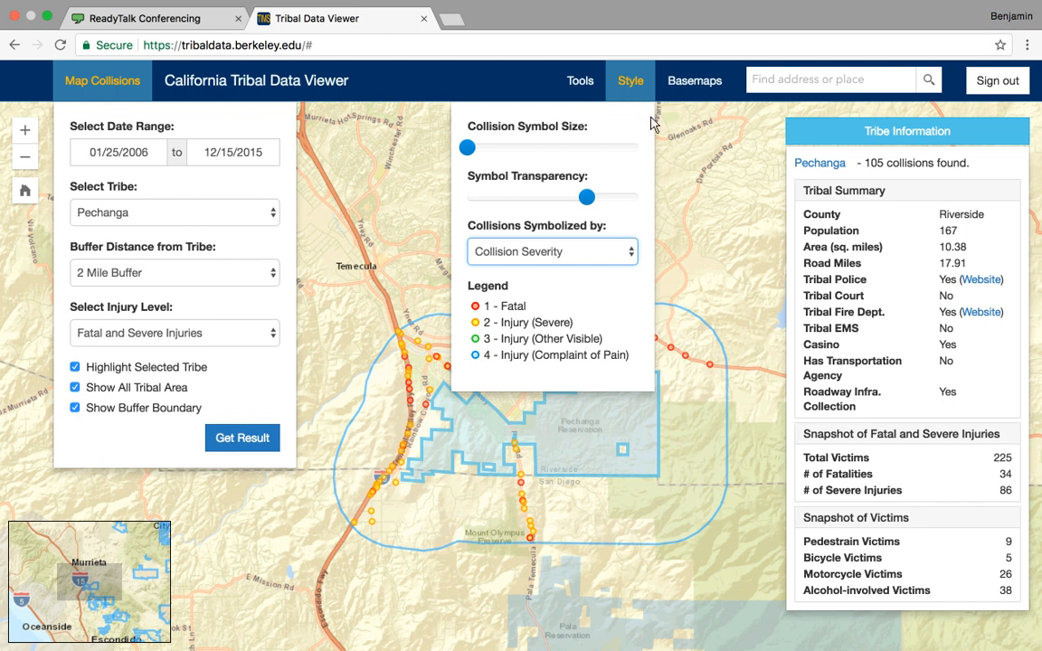
click(631, 83)
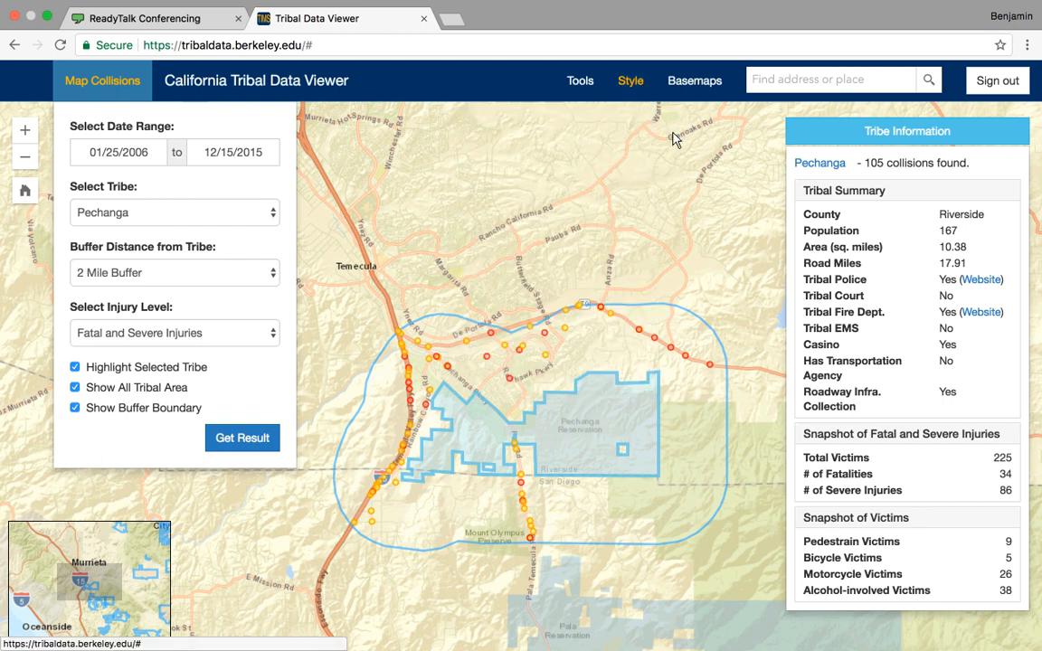
Try the Topography basemap under the severity-coloured collisions, and return to Streets
click(690, 85)
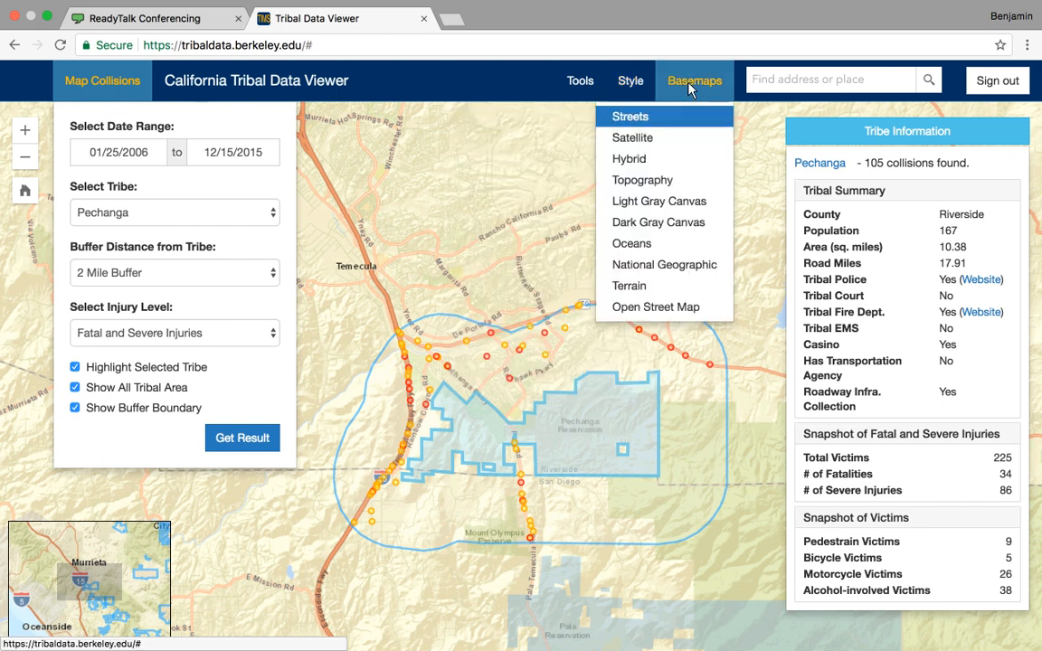
click(680, 184)
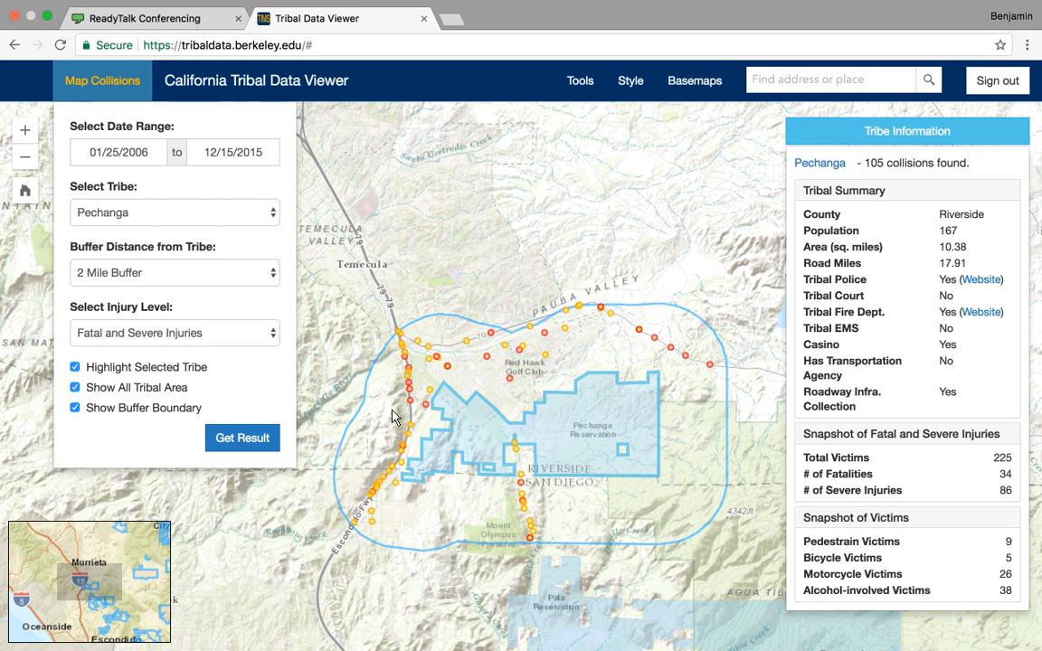
click(705, 81)
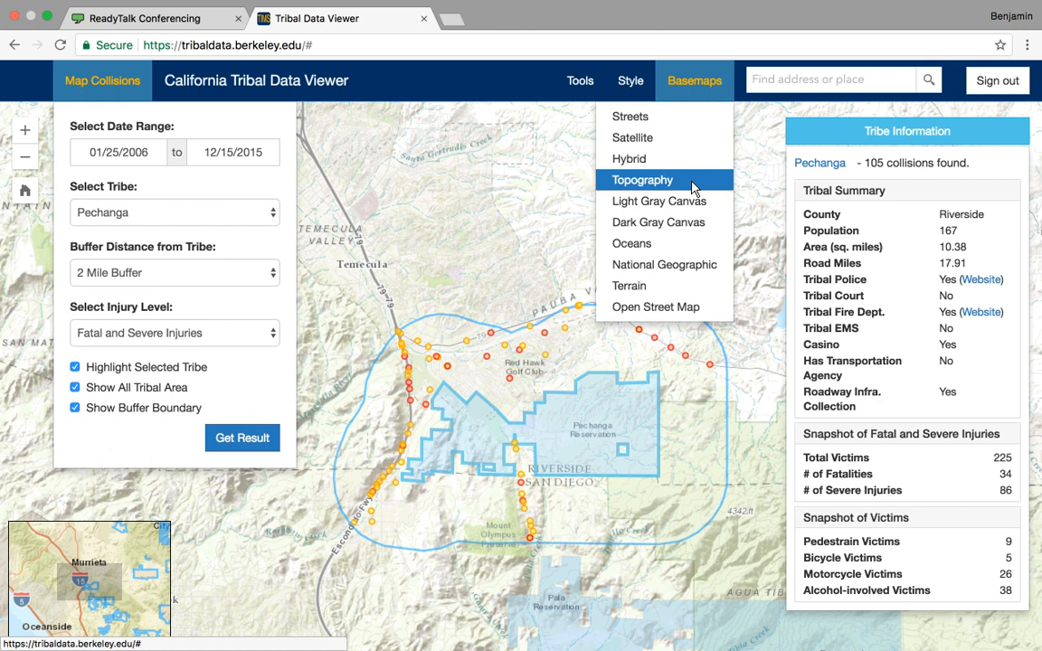
click(671, 121)
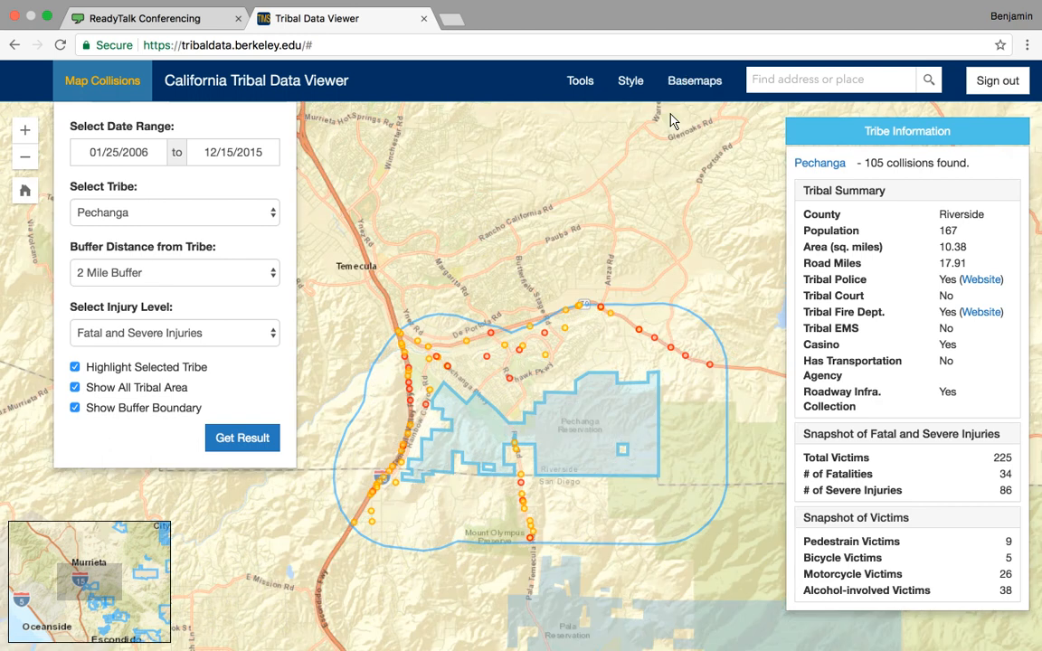